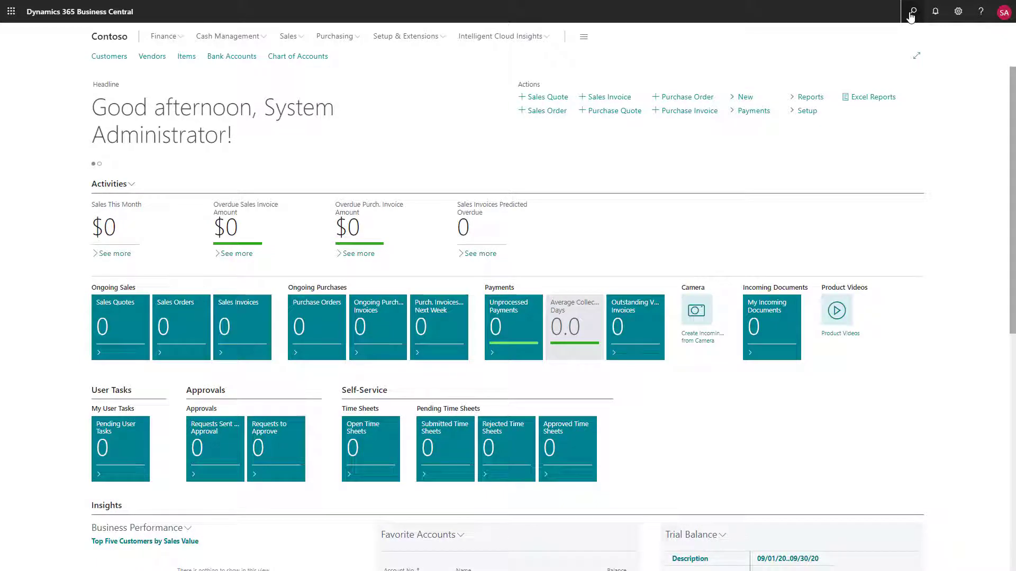
Search 'company hub' in Tell Me and open the Company Hub page listing seven companies
click(912, 11)
text(comp)
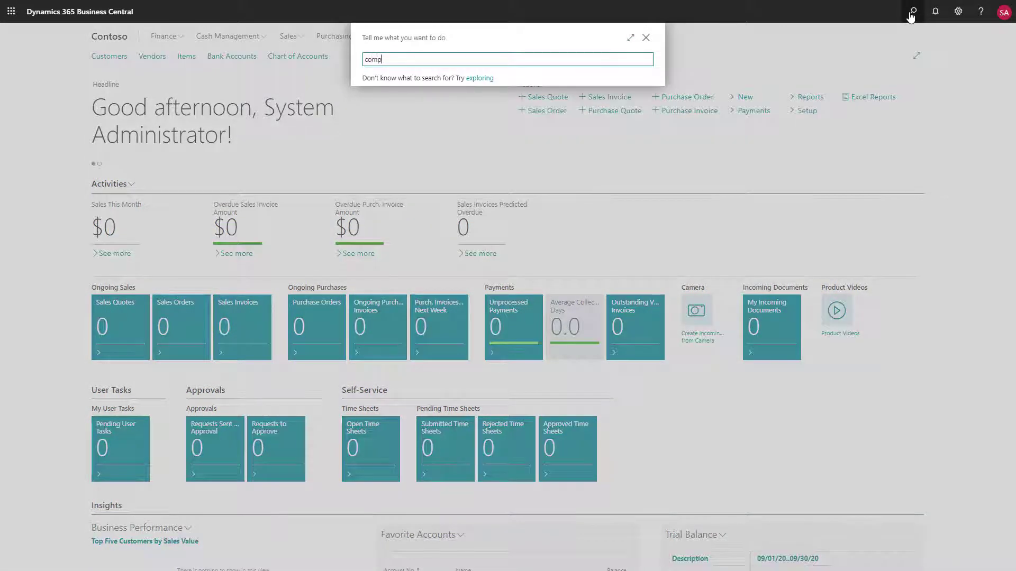
text(any hub)
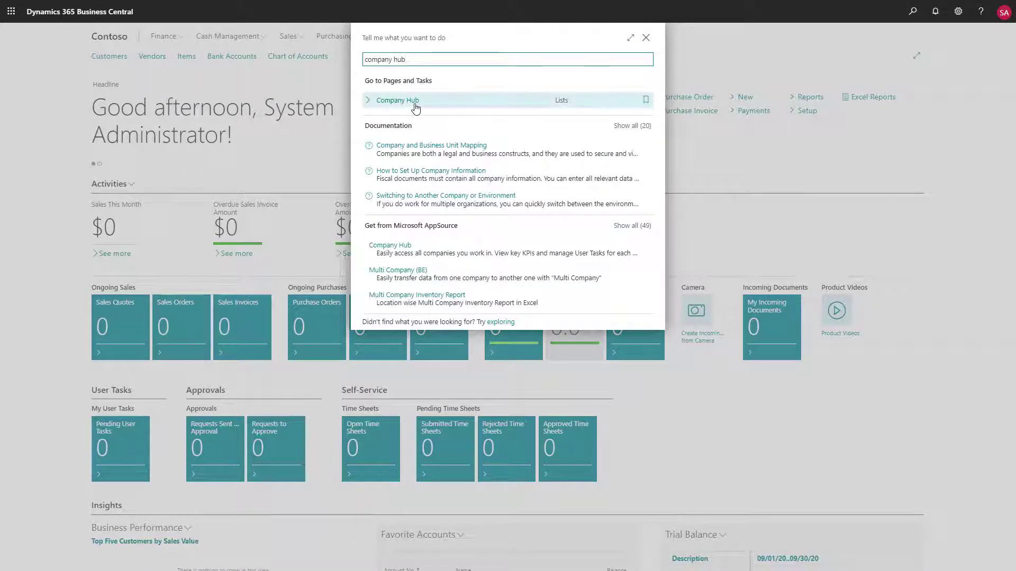
click(415, 106)
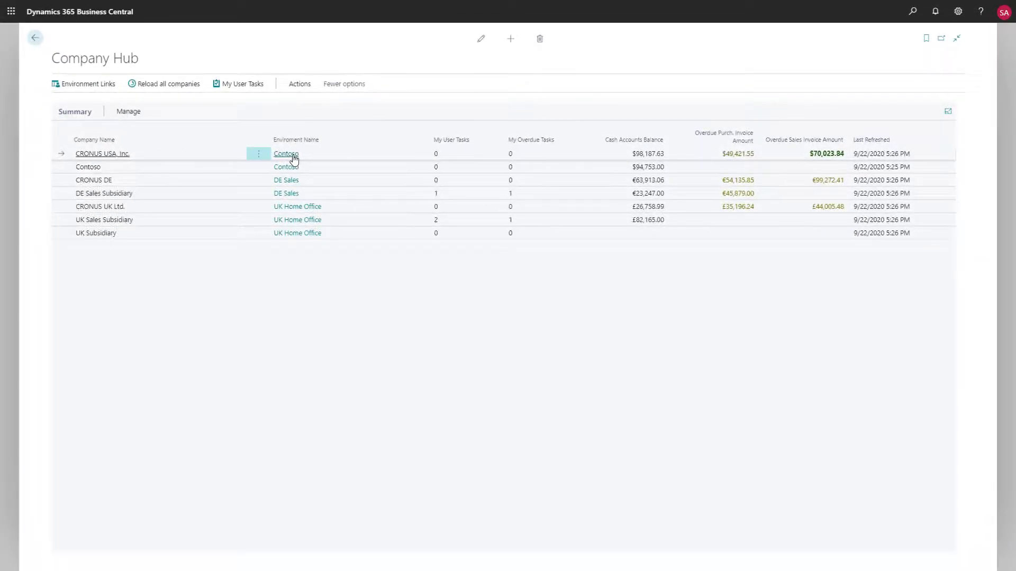
View and close the Contoso environment link details, then show the Errors actions
click(293, 158)
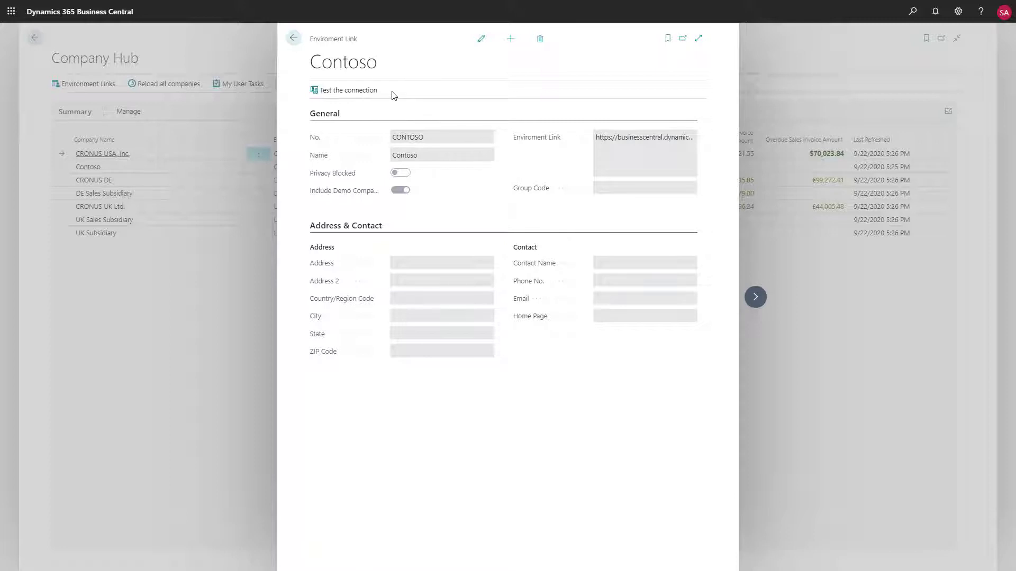
click(294, 39)
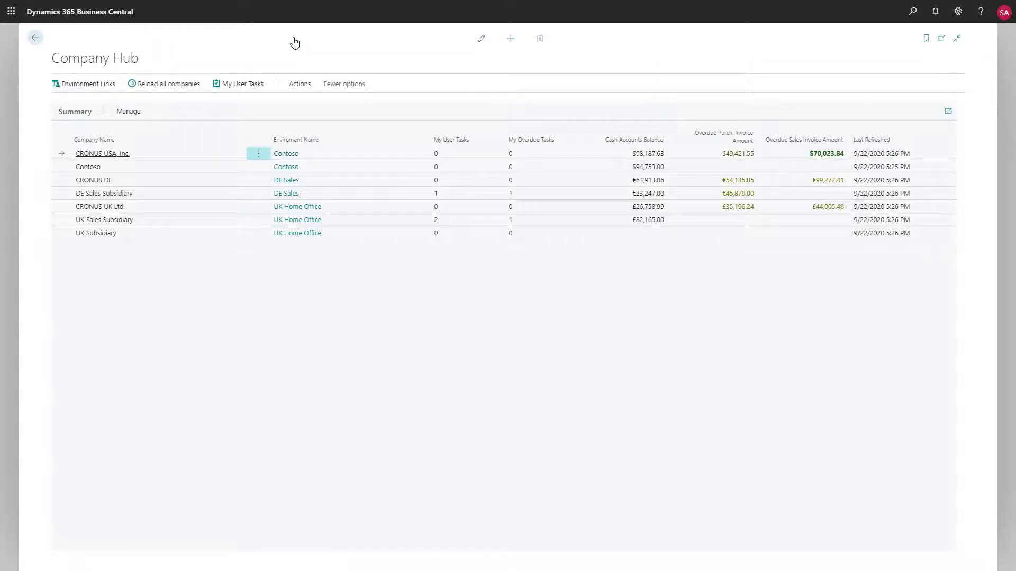
click(301, 84)
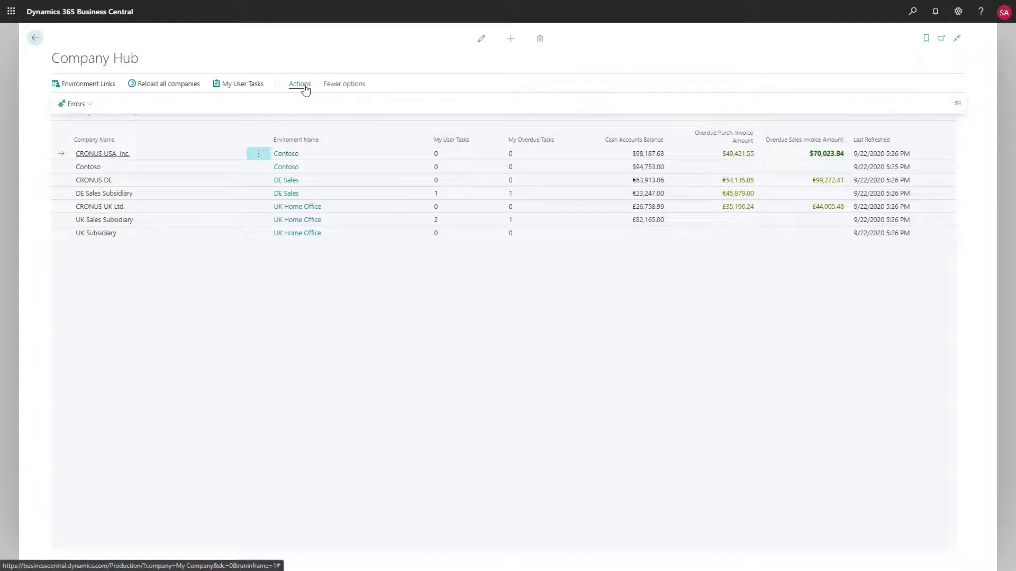
click(76, 103)
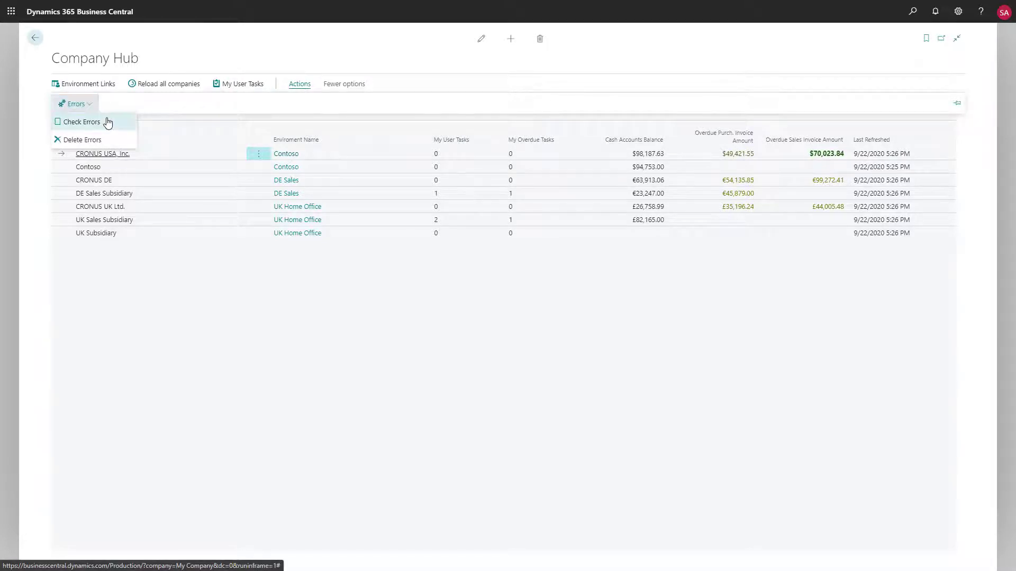
Browse Available Roles in My Settings, showing Business Manager current and Company Hub offered
click(958, 11)
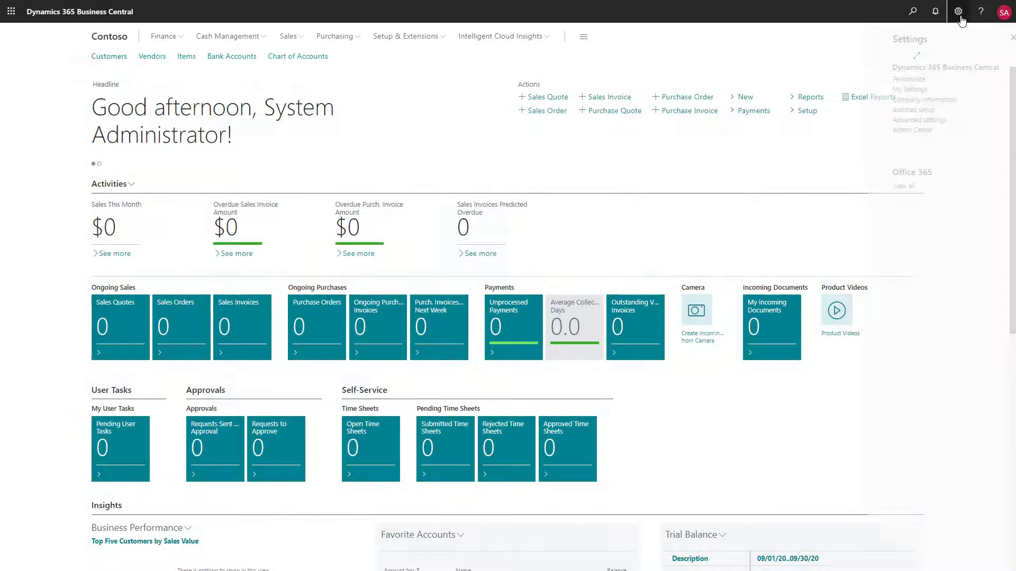
click(897, 89)
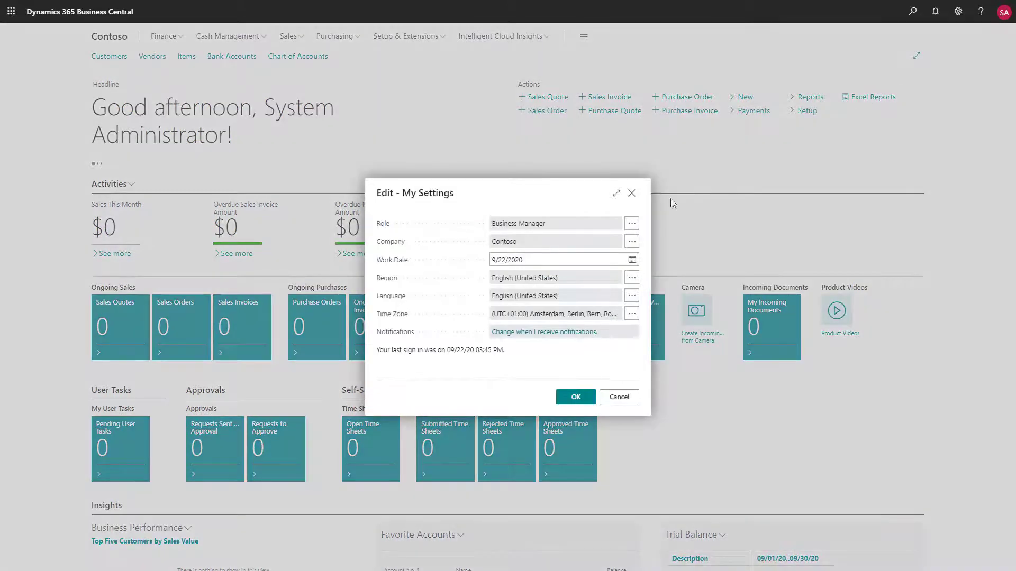
click(632, 223)
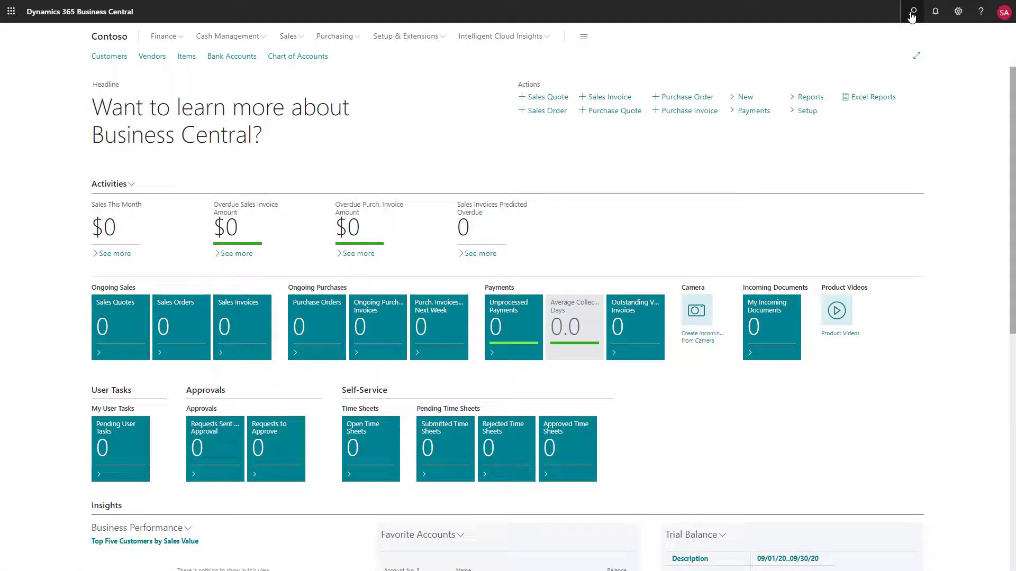
Reopen the Tell Me search with 'company hub' to show the Company Hub result
click(912, 12)
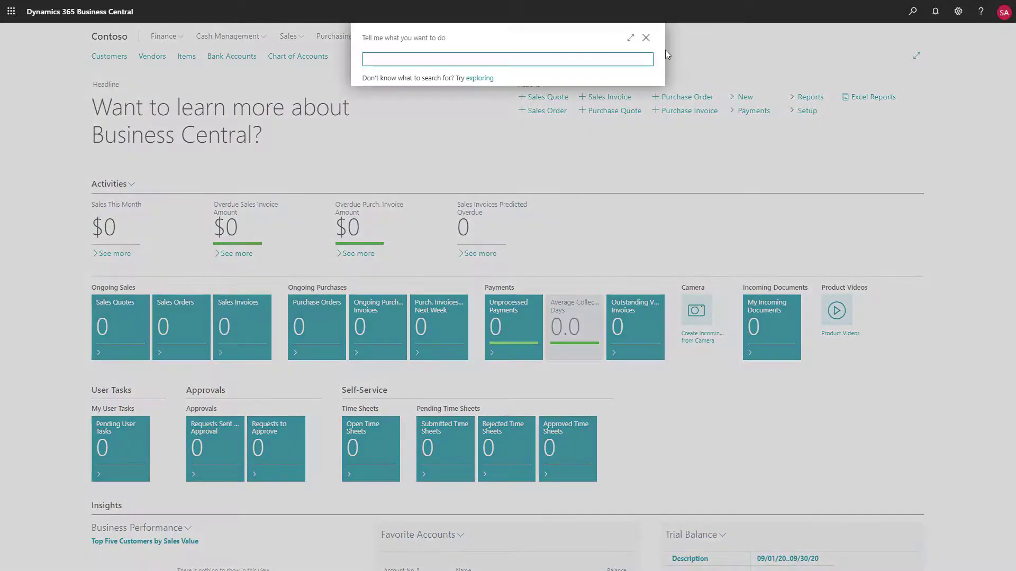
text(company hub)
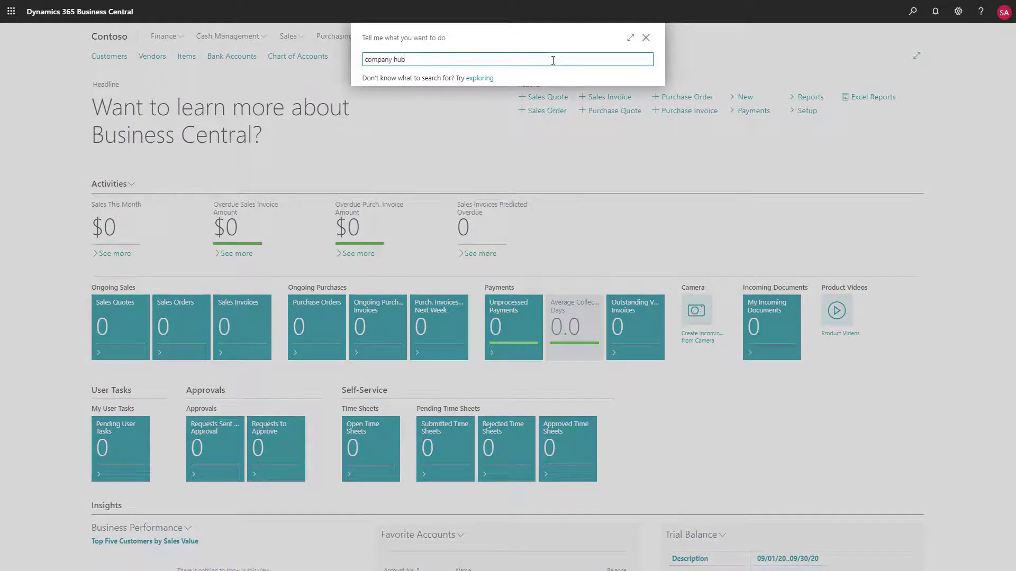